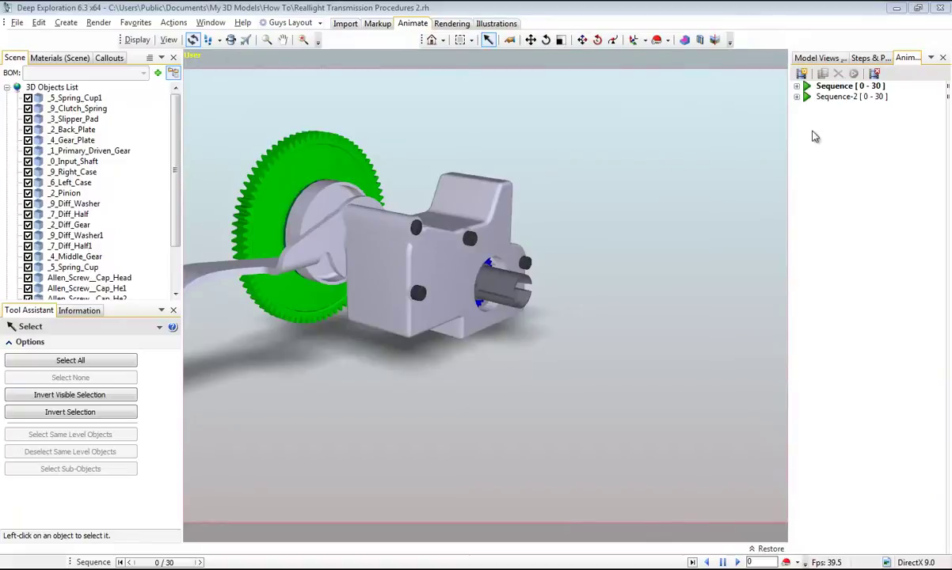
- Jump Sequence-2 to its end state and select the right transmission shaft, _7_Diff_Half1
{"action": "right_click", "coordinate": [810, 97]}
{"action": "left_click", "coordinate": [833, 139]}
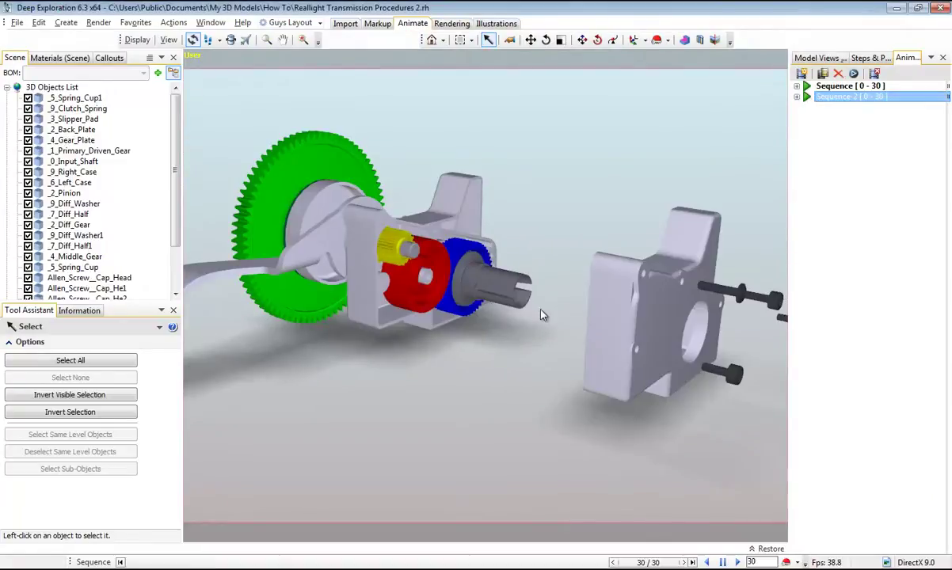
{"action": "left_click", "coordinate": [509, 290]}
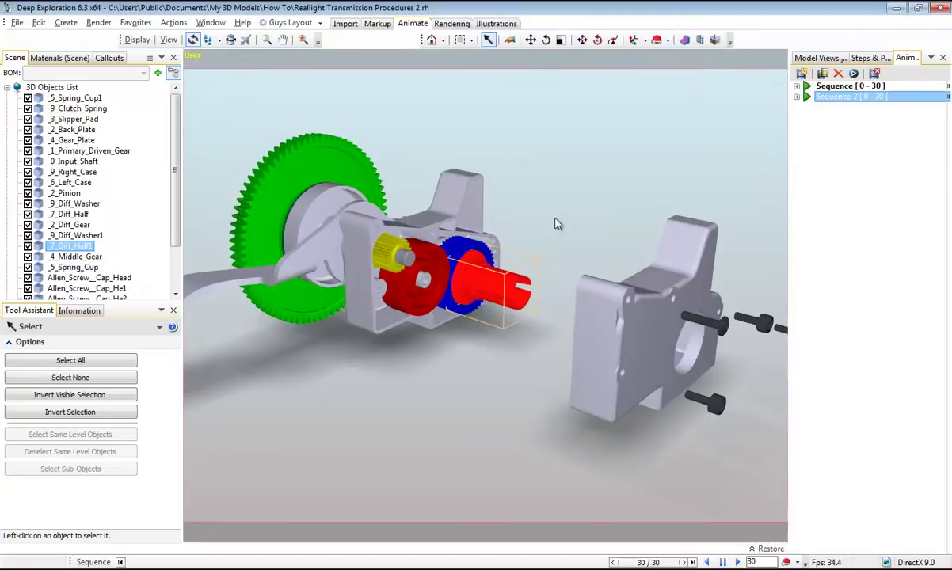
- Create a new animation sequence and name it Sequence-3
{"action": "left_click", "coordinate": [801, 73]}
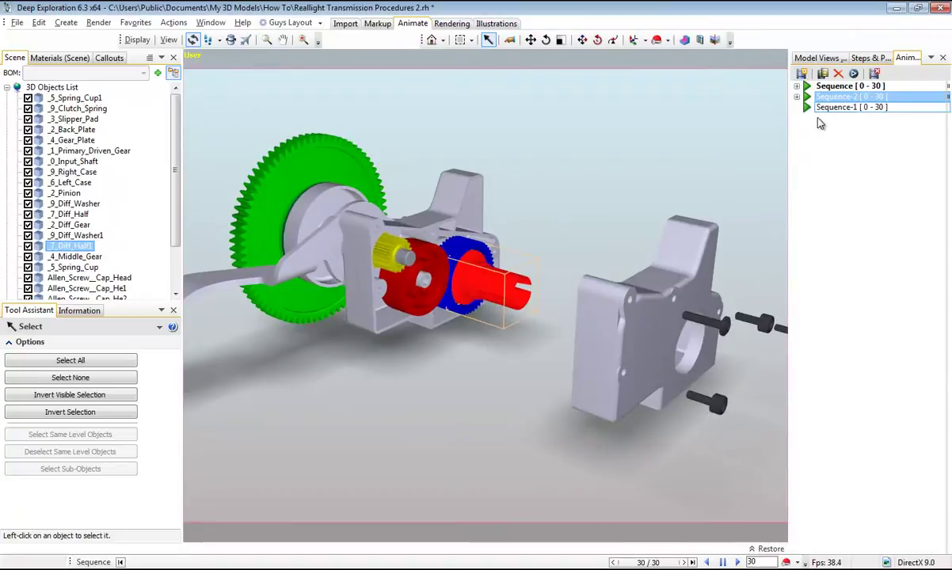
{"action": "right_click", "coordinate": [828, 109]}
{"action": "left_click", "coordinate": [833, 277]}
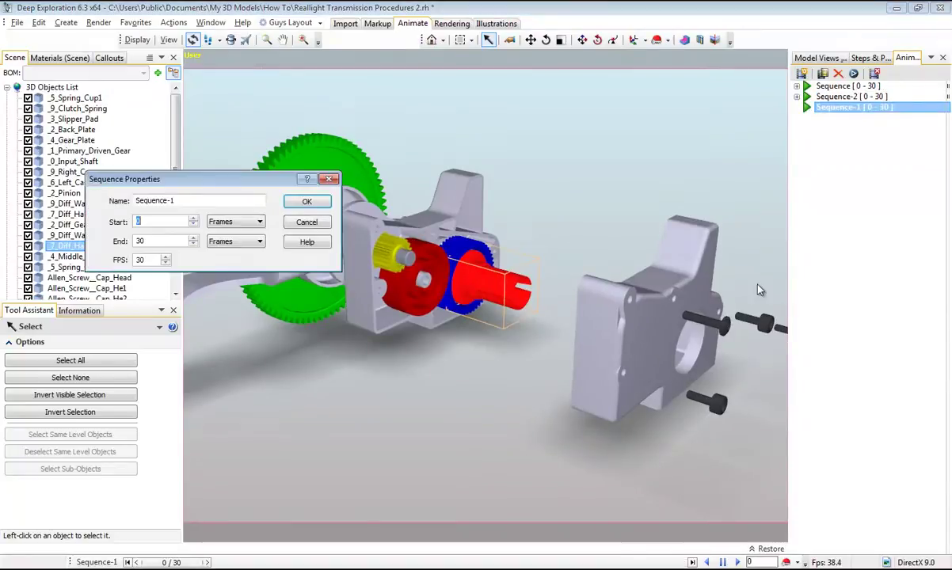
{"action": "left_click", "coordinate": [193, 200]}
{"action": "key", "text": "BackSpace"}
{"action": "type", "text": "3"}
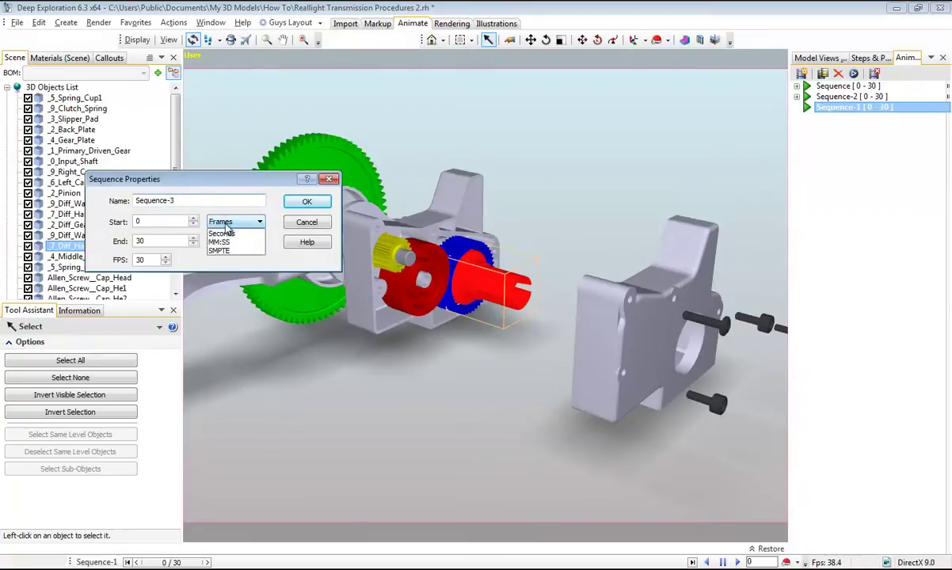
- Switch Sequence-3's start and end units to seconds and extend its length to 2 seconds
{"action": "left_click", "coordinate": [224, 232]}
{"action": "left_click", "coordinate": [234, 241]}
{"action": "left_click", "coordinate": [224, 261]}
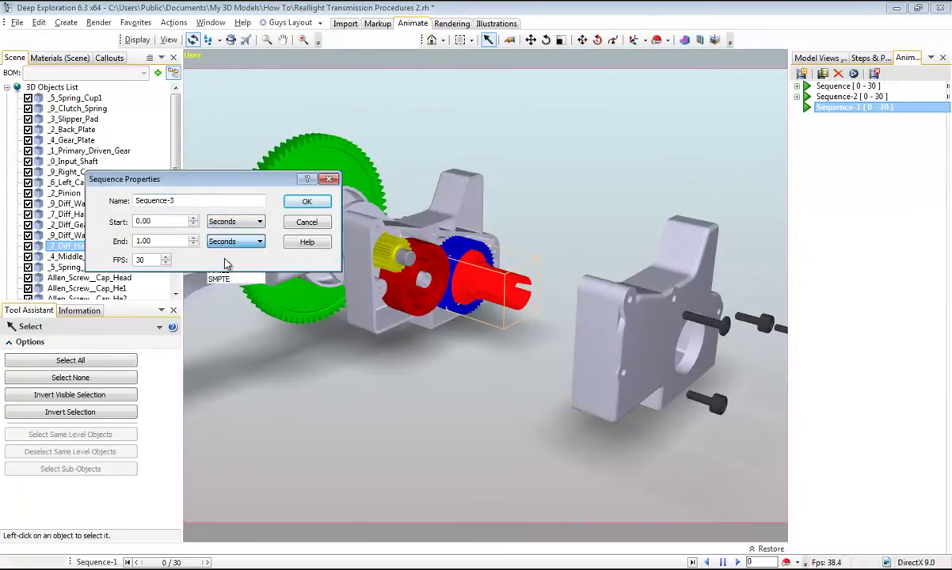
{"action": "left_click", "coordinate": [193, 238]}
{"action": "left_click", "coordinate": [301, 202]}
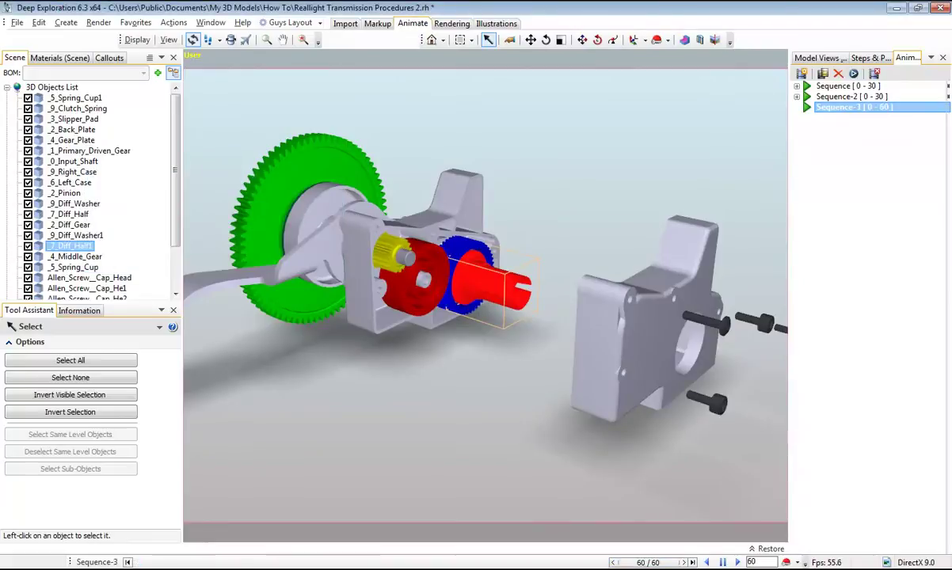
- Record the selected shaft moving out of the gearbox along X to about -0.047 at frame 60, and play the sequence
{"action": "left_click", "coordinate": [531, 39]}
{"action": "left_click_drag", "start_coordinate": [409, 249], "coordinate": [546, 301]}
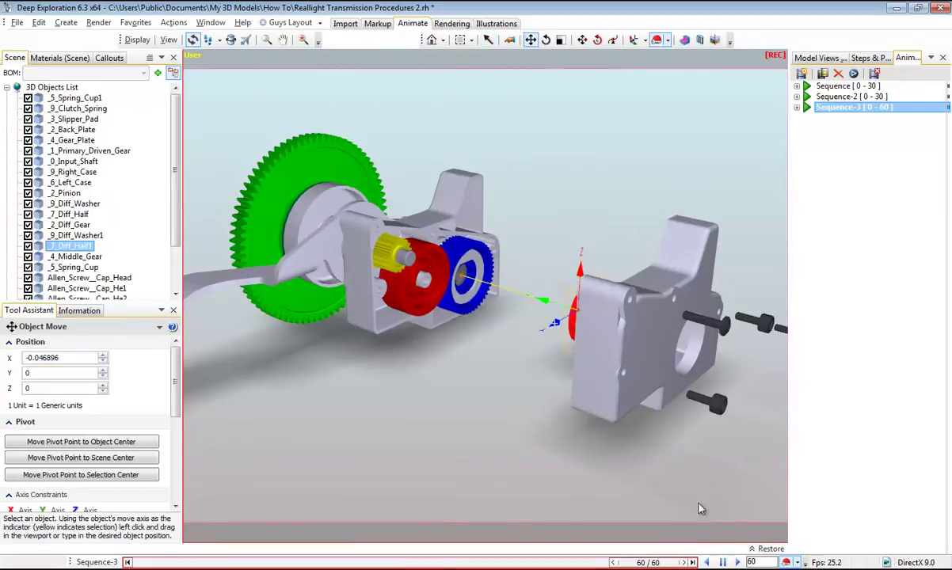
{"action": "left_click", "coordinate": [787, 562]}
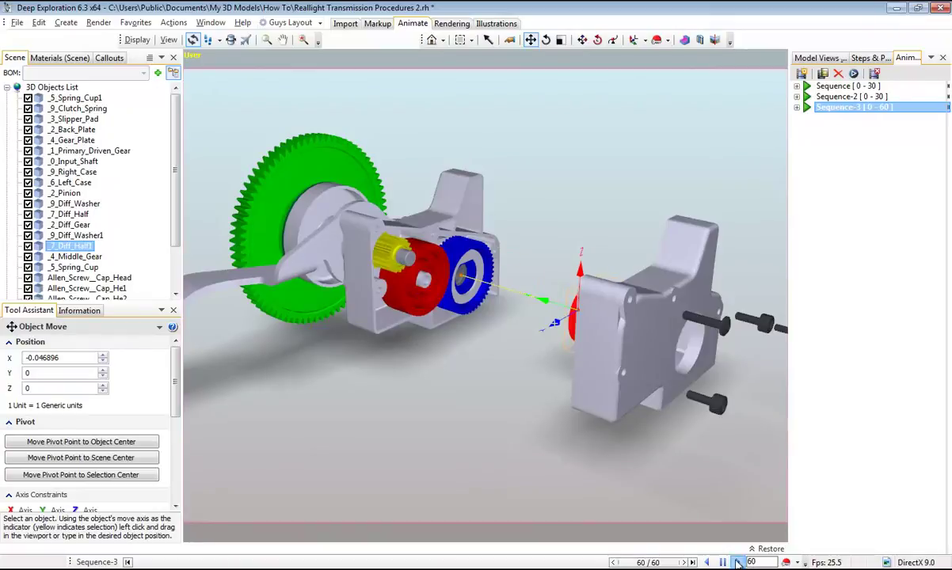
{"action": "left_click", "coordinate": [738, 563]}
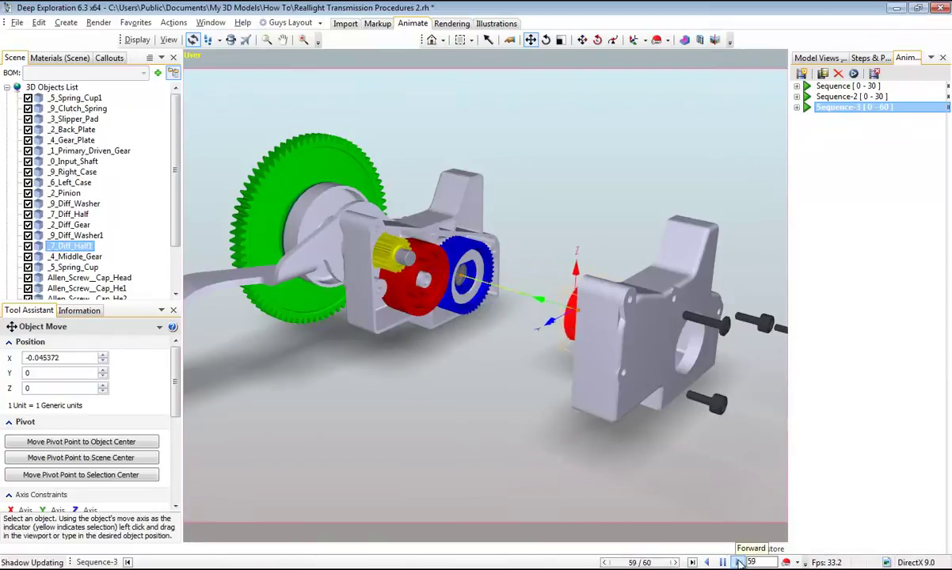
- Create Step 3 in Procedure 1 from a side view, with the description "Remove right transmission shaft"
{"action": "left_click_drag", "start_coordinate": [648, 444], "coordinate": [666, 301]}
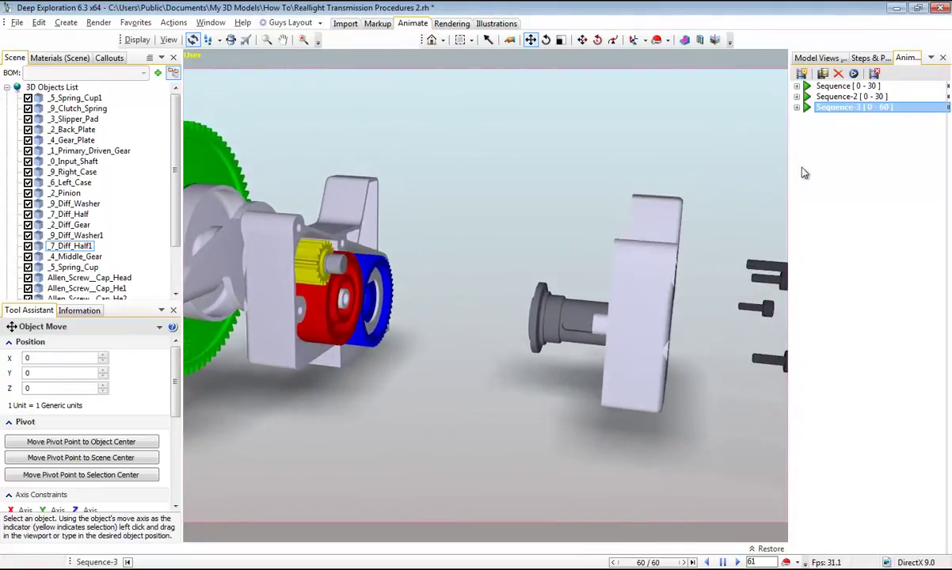
{"action": "left_click", "coordinate": [871, 58]}
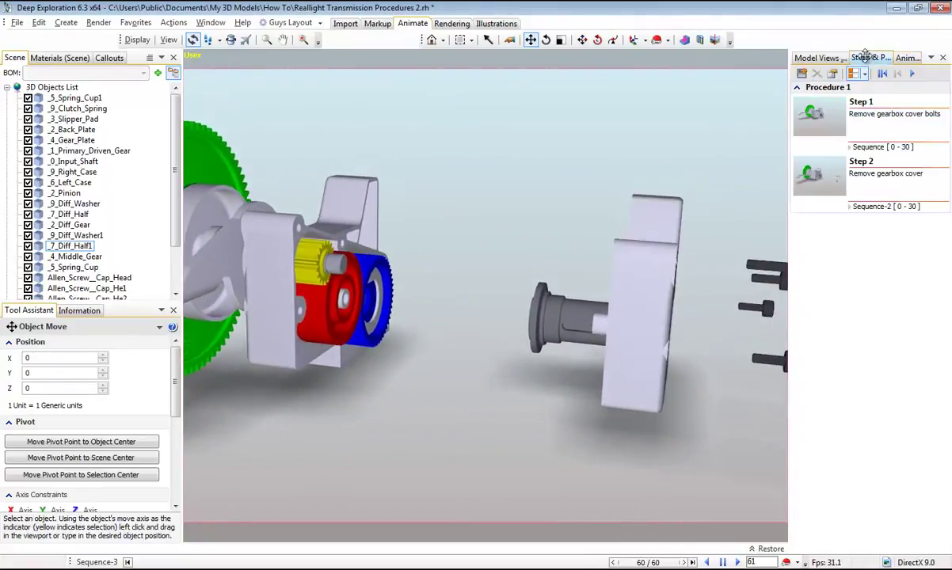
{"action": "left_click", "coordinate": [802, 74]}
{"action": "left_click", "coordinate": [404, 223]}
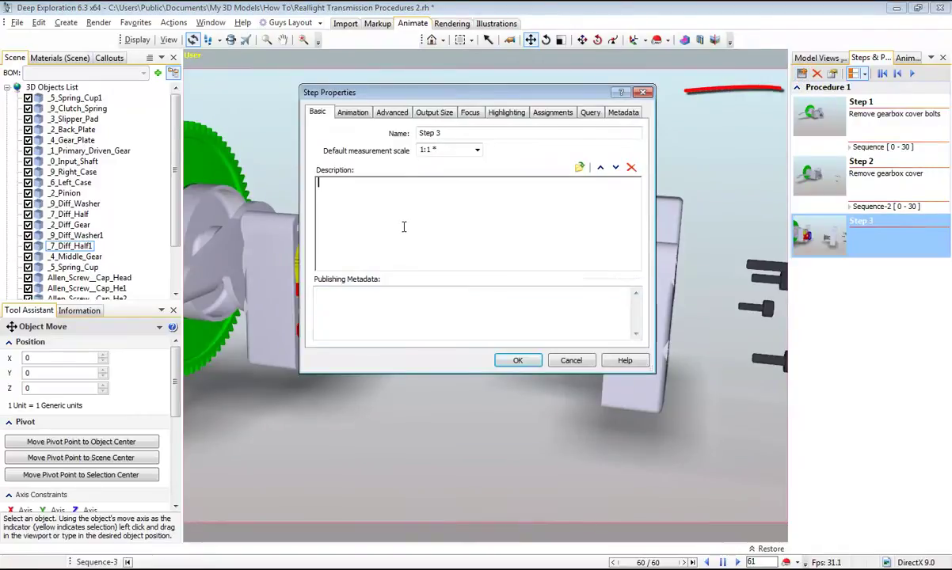
{"action": "type", "text": "Remove right transmission shaft"}
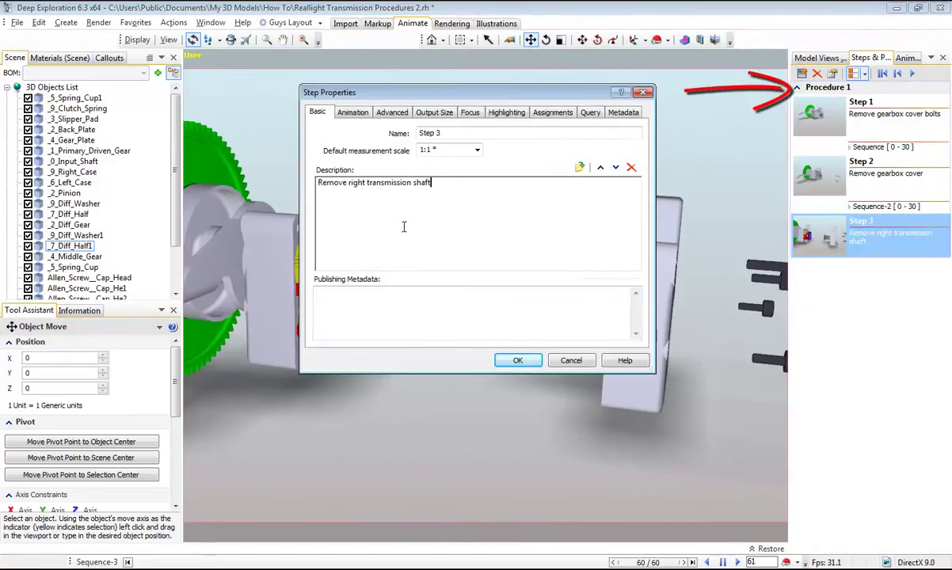
- Assign Sequence-3 as Step 3's animation
{"action": "left_click", "coordinate": [350, 111]}
{"action": "left_click", "coordinate": [339, 188]}
{"action": "left_click", "coordinate": [437, 152]}
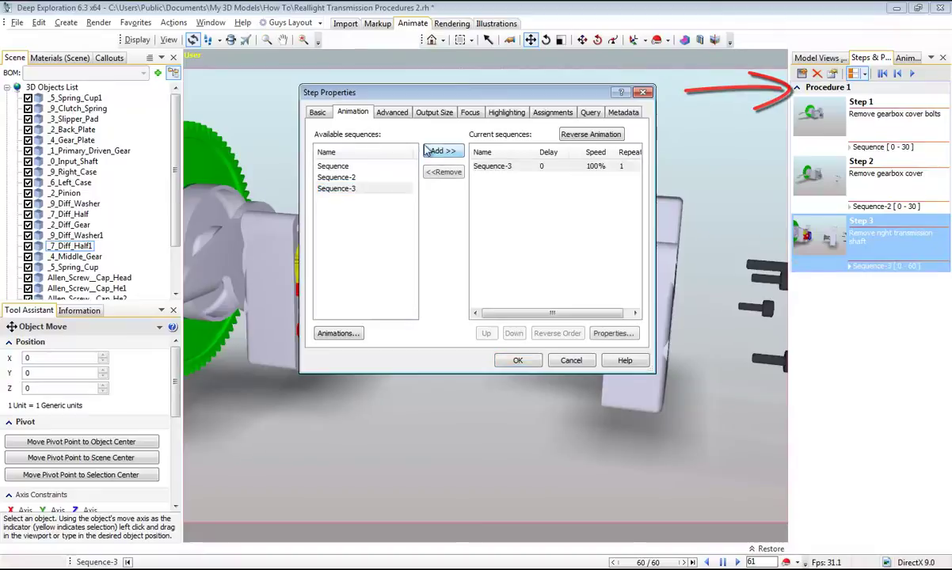
- Set Step 3's subtitles to show for the whole step and accept the step properties
{"action": "left_click", "coordinate": [392, 112]}
{"action": "left_click", "coordinate": [475, 175]}
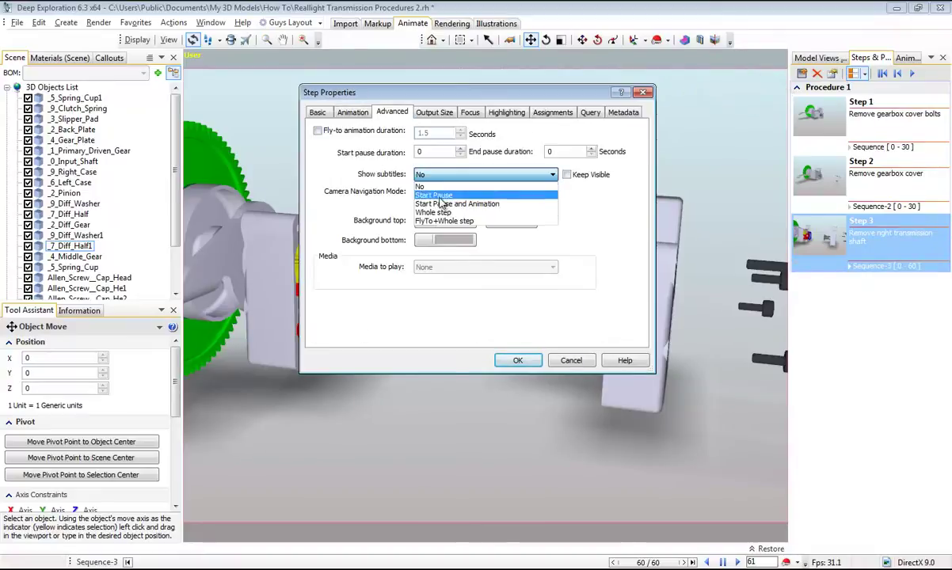
{"action": "left_click", "coordinate": [444, 208]}
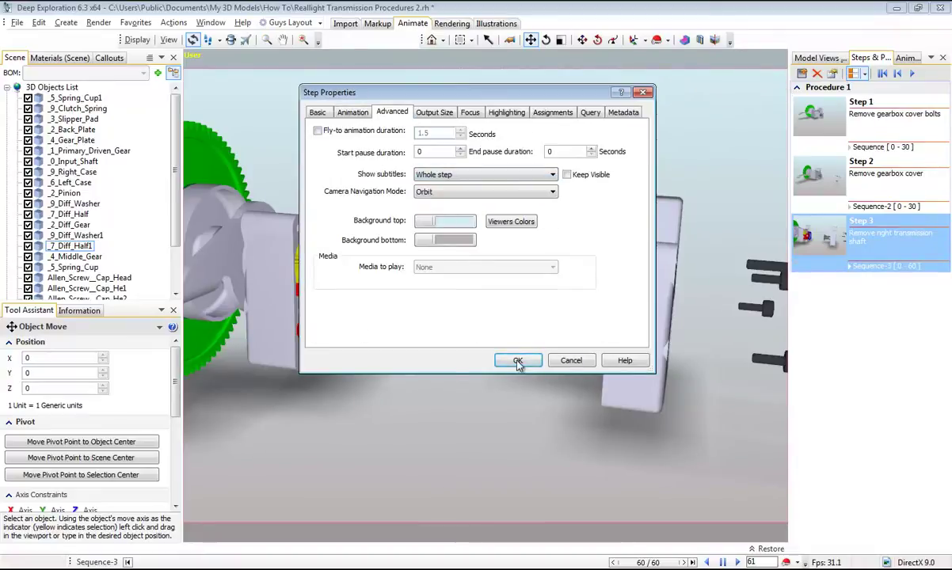
{"action": "left_click", "coordinate": [517, 361]}
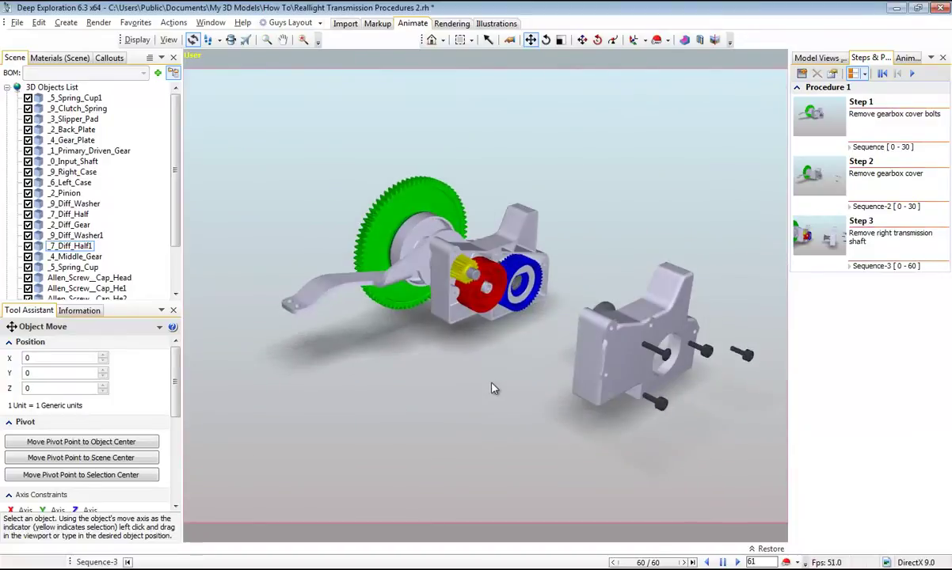
- Play back Step 3 and the procedure to check the animation and subtitles
{"action": "left_click", "coordinate": [828, 235]}
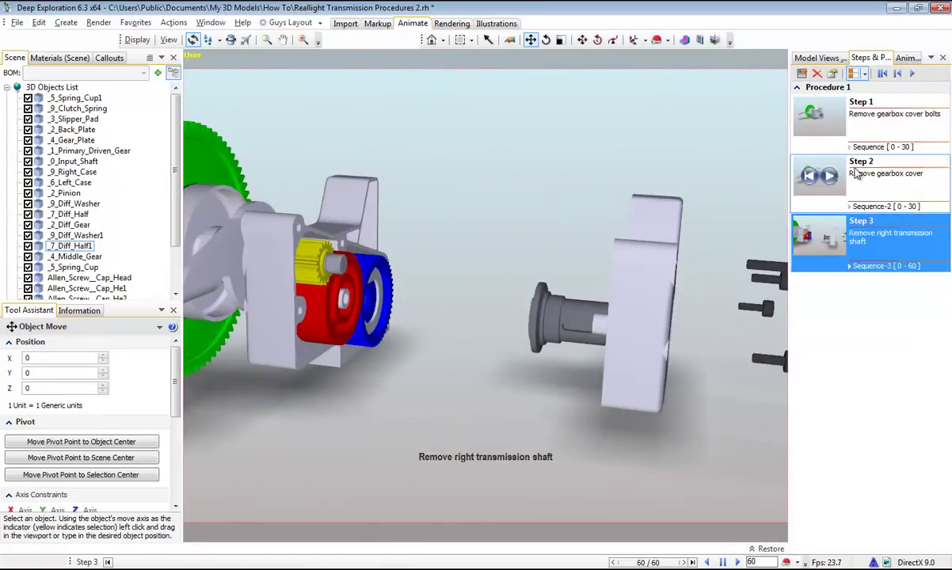
{"action": "left_click", "coordinate": [912, 73]}
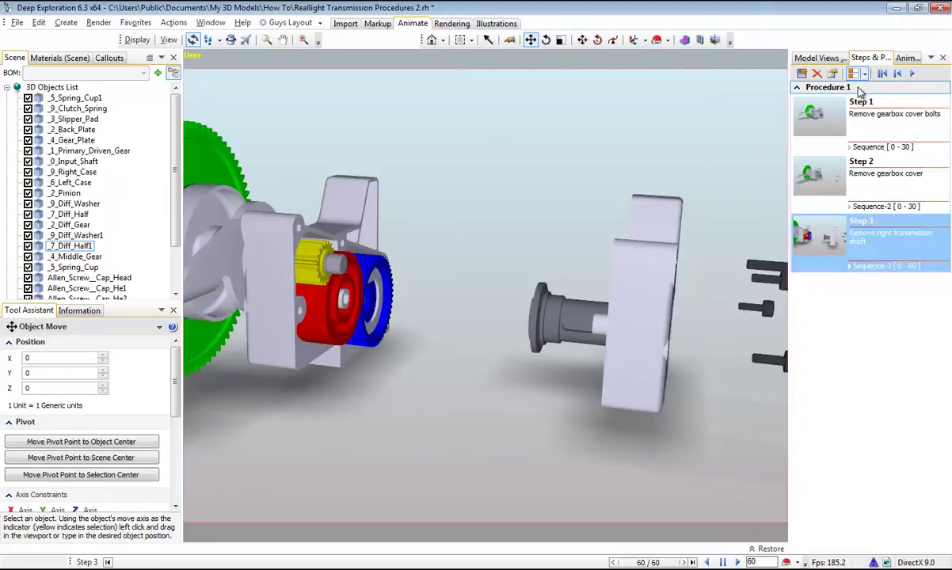
- Set Procedure 1's subtitle style to Text with Outer Shadow
{"action": "left_click", "coordinate": [812, 87]}
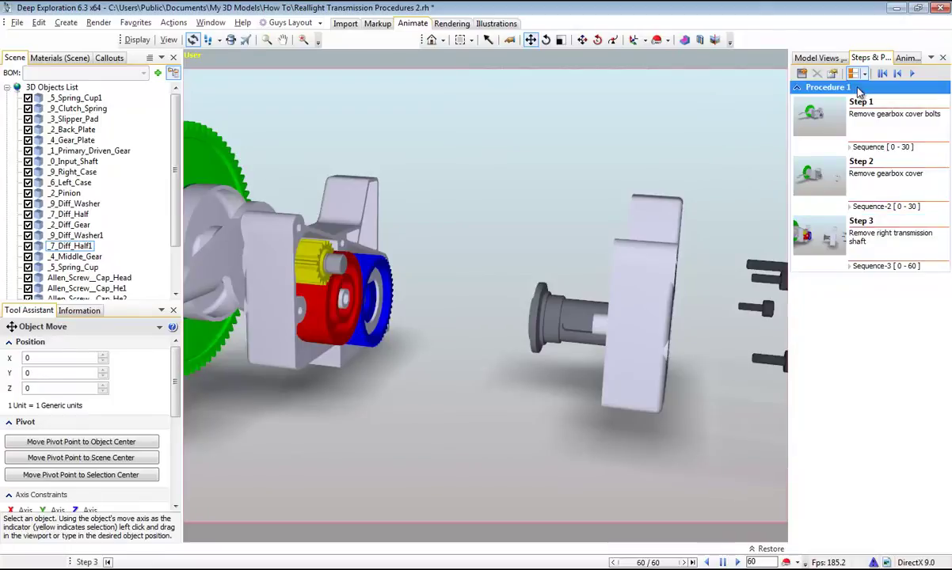
{"action": "right_click", "coordinate": [813, 88]}
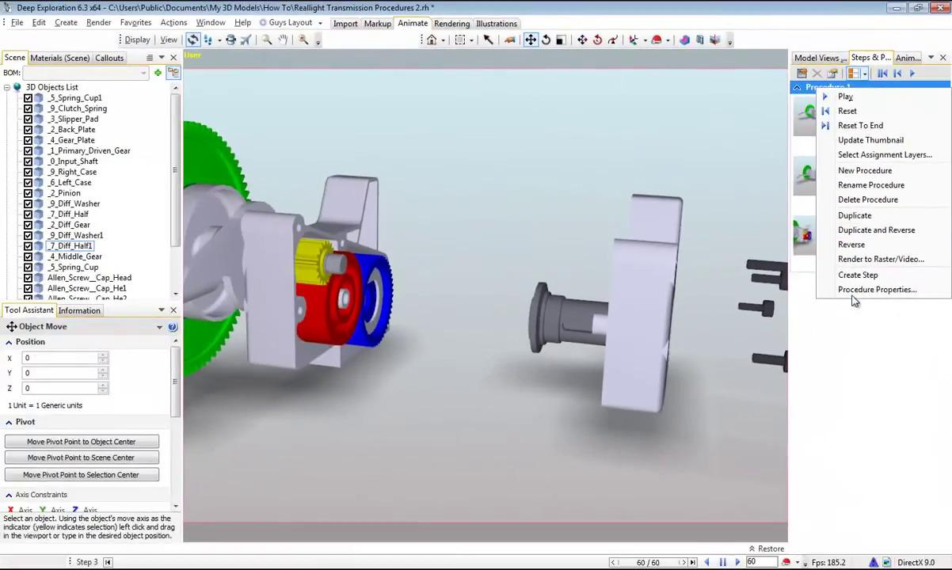
{"action": "left_click", "coordinate": [855, 290]}
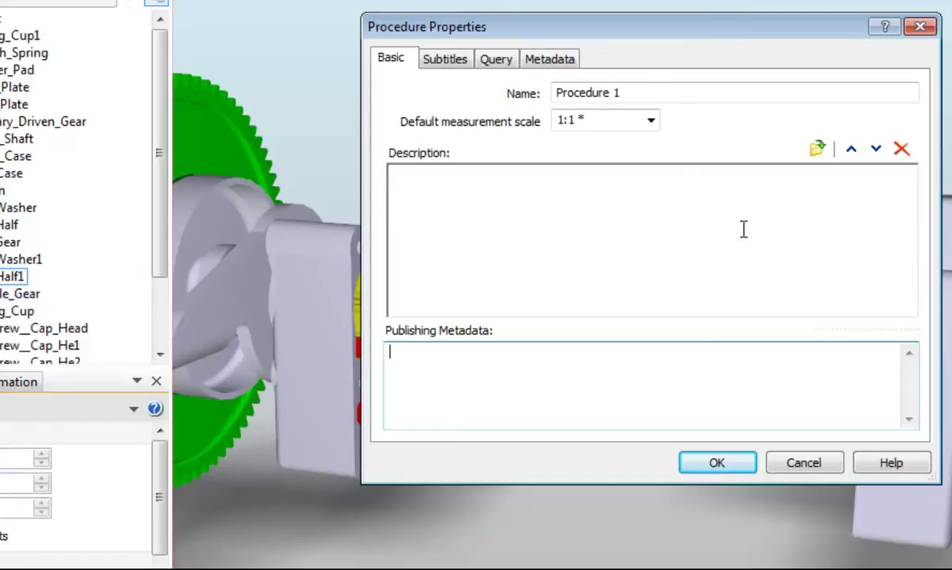
{"action": "left_click", "coordinate": [450, 66]}
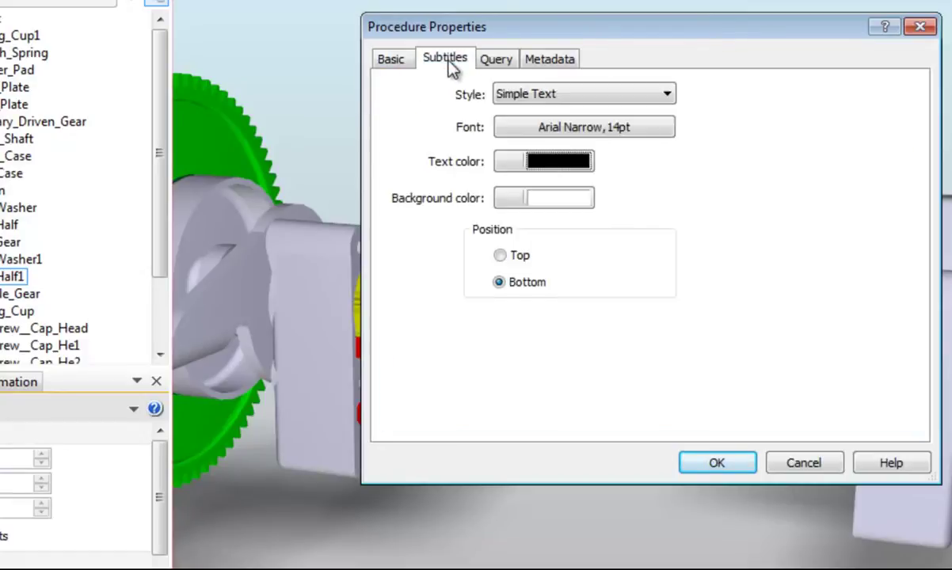
{"action": "left_click", "coordinate": [507, 93]}
{"action": "left_click", "coordinate": [551, 142]}
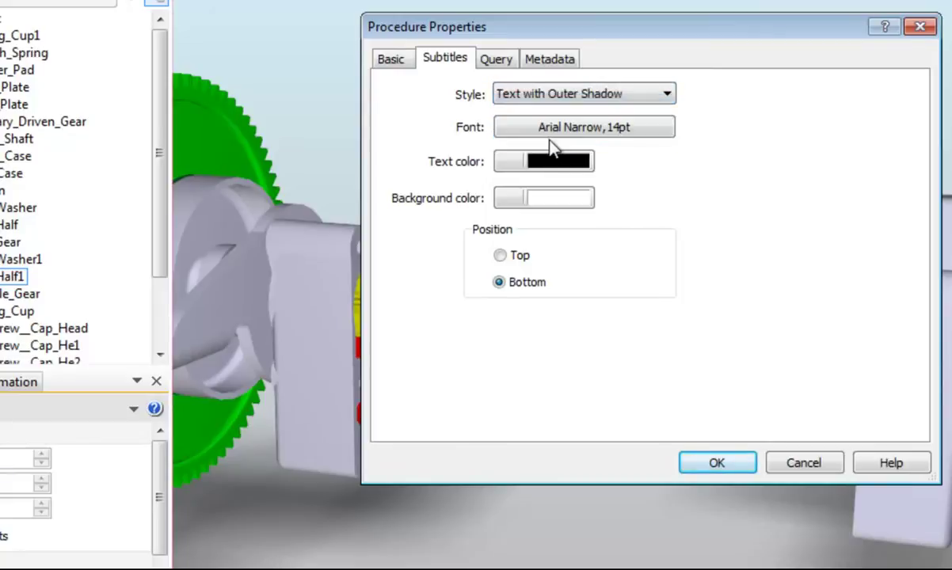
- Change the procedure's subtitle text color to a saturated blue
{"action": "left_click", "coordinate": [557, 163]}
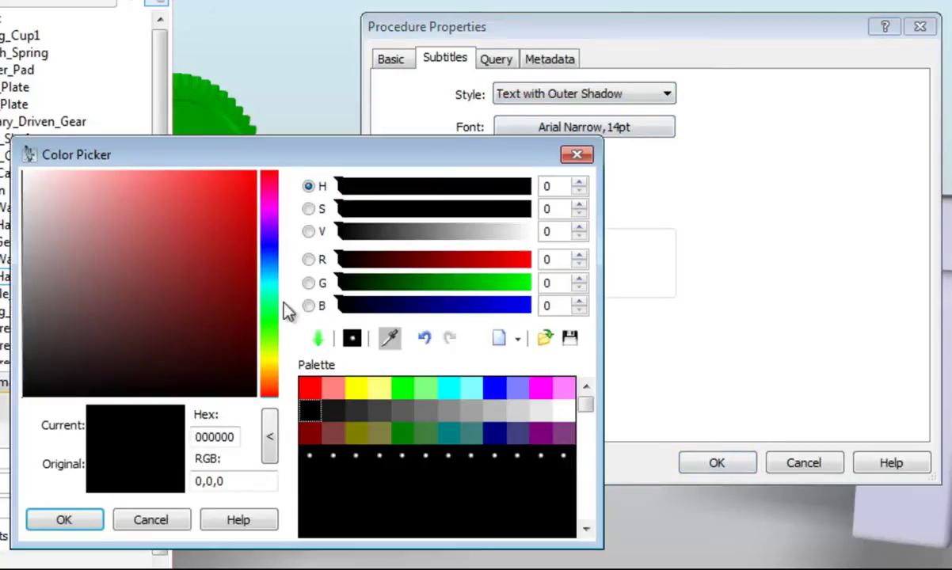
{"action": "left_click", "coordinate": [269, 244]}
{"action": "mouse_move", "coordinate": [245, 194]}
{"action": "left_mouse_down"}
{"action": "mouse_move", "coordinate": [259, 191]}
{"action": "mouse_move", "coordinate": [223, 187]}
{"action": "mouse_move", "coordinate": [251, 191]}
{"action": "left_mouse_up"}
{"action": "left_click", "coordinate": [77, 521]}
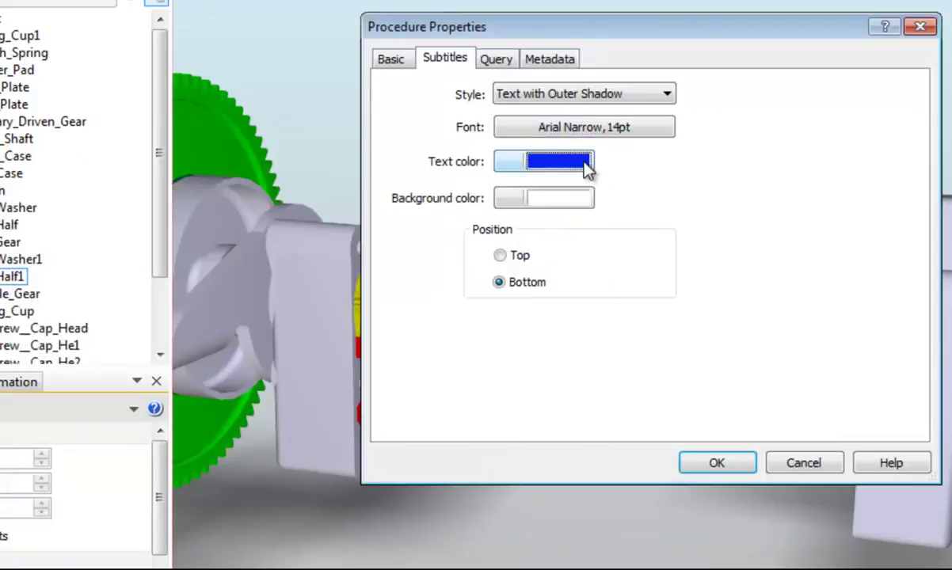
- Set the subtitle font to Bauhaus 93 Bold, size 22, and accept the procedure properties
{"action": "left_click", "coordinate": [600, 134]}
{"action": "left_click", "coordinate": [428, 303]}
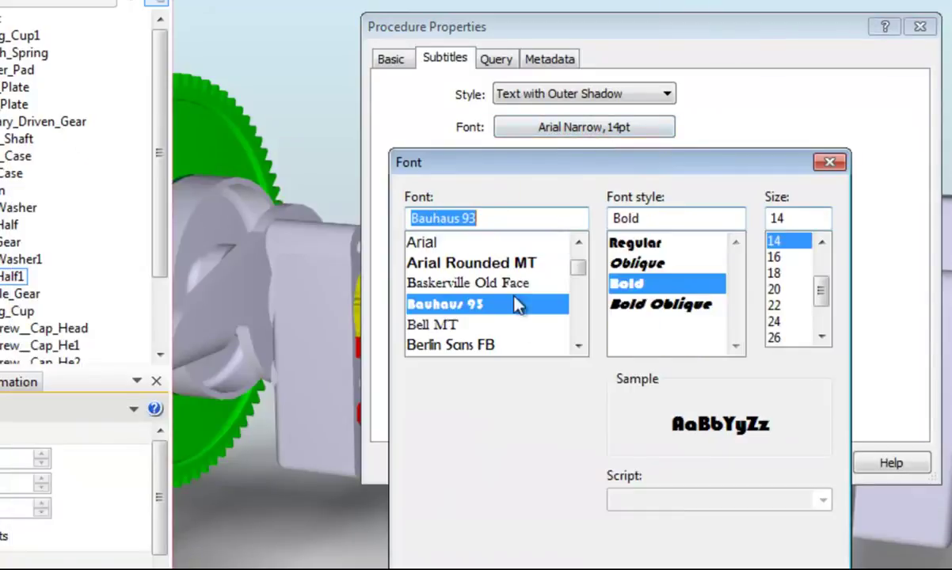
{"action": "left_click", "coordinate": [821, 336]}
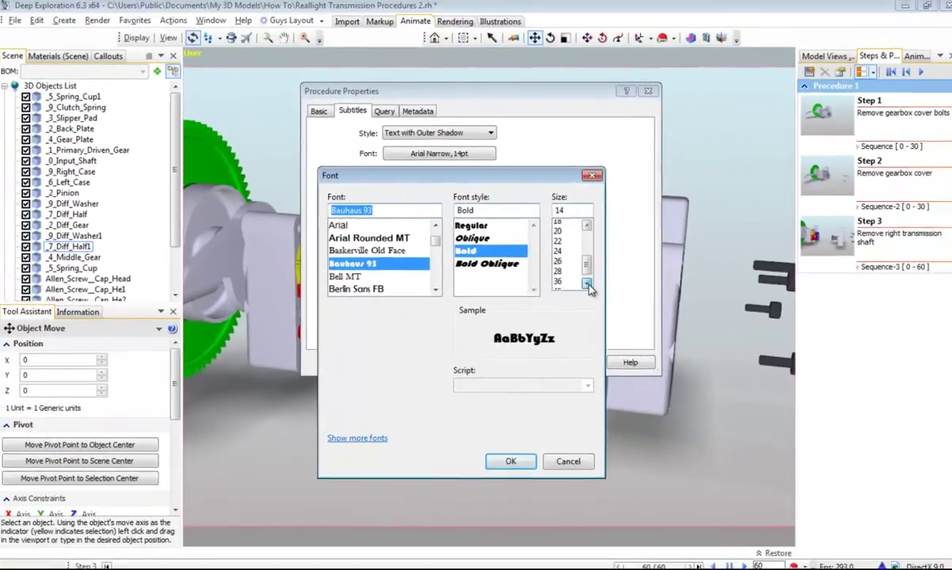
{"action": "scroll", "coordinate": [758, 323], "scroll_direction": "down", "scroll_amount": 3}
{"action": "left_click", "coordinate": [715, 237]}
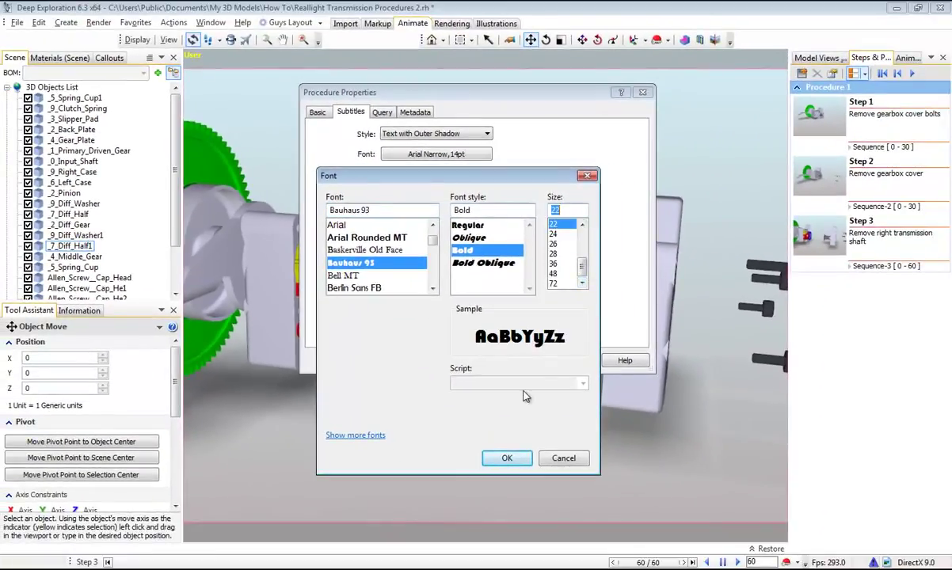
{"action": "left_click", "coordinate": [504, 458]}
{"action": "left_click", "coordinate": [518, 361]}
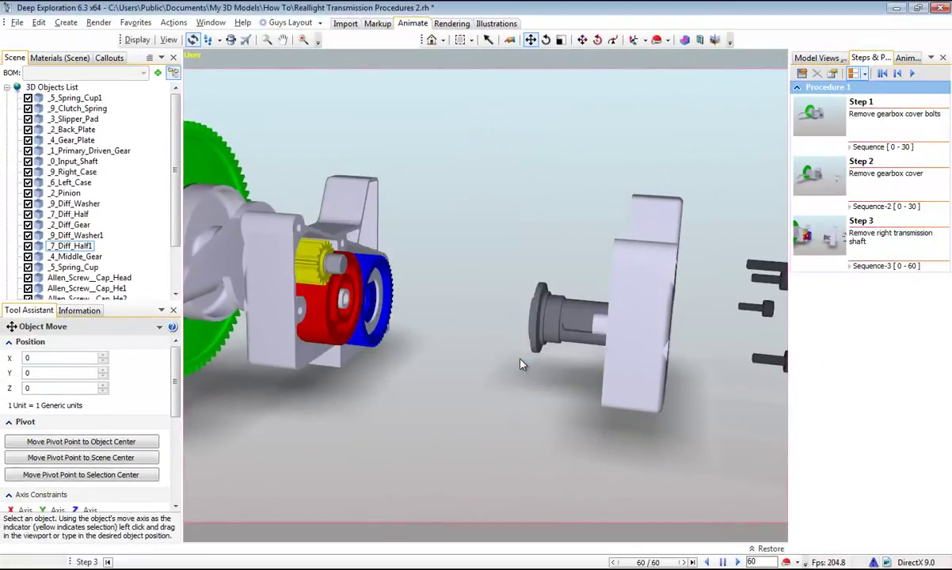
- Play back Step 3 and Step 2 from a changed view to check the new subtitle formatting
{"action": "scroll", "coordinate": [483, 358], "scroll_direction": "down", "scroll_amount": 4}
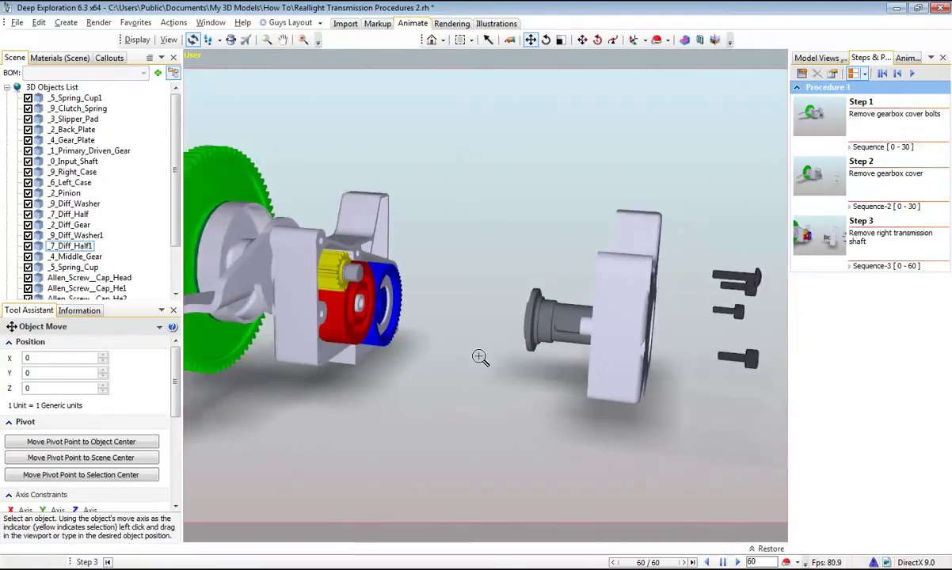
{"action": "left_click_drag", "start_coordinate": [478, 363], "coordinate": [615, 276]}
{"action": "left_click", "coordinate": [824, 236]}
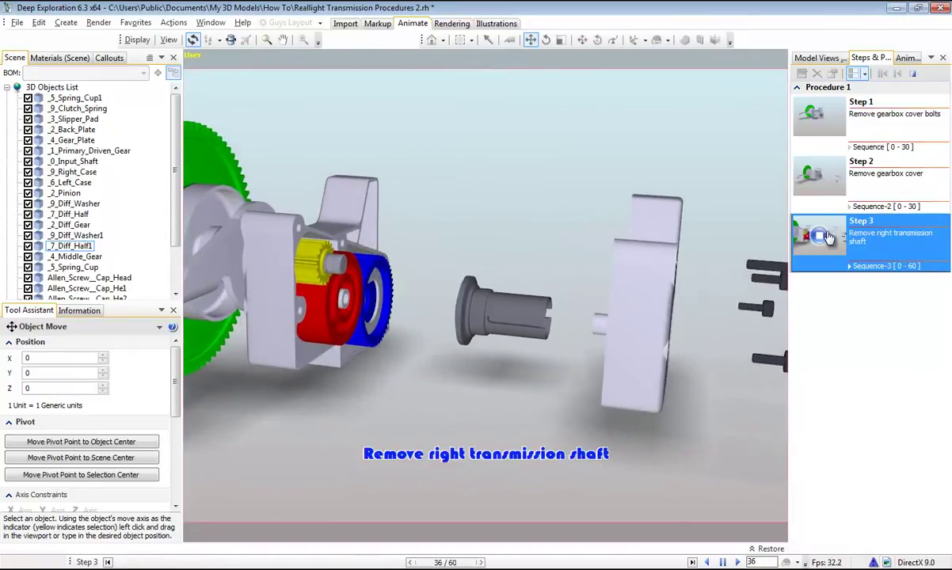
{"action": "left_click", "coordinate": [831, 177]}
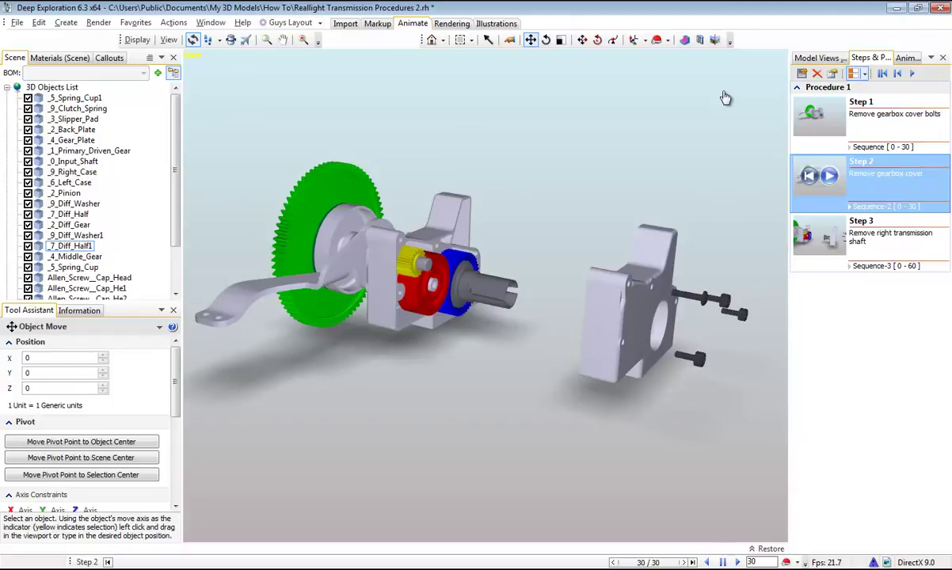
- Start rendering Procedure 1 to an AVI video file and set its video compression to the Intel IYUV codec (iyuv)
{"action": "right_click", "coordinate": [864, 88]}
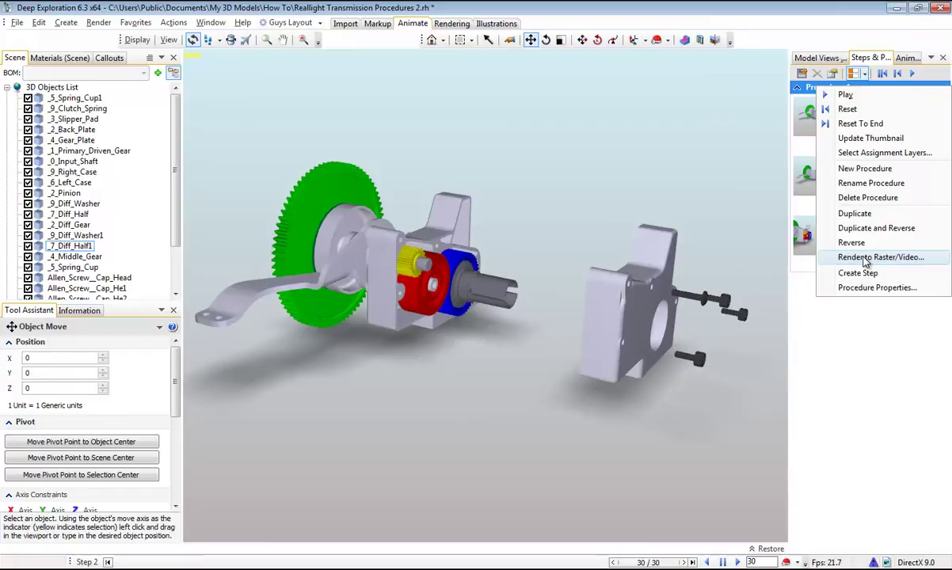
{"action": "left_click", "coordinate": [866, 258]}
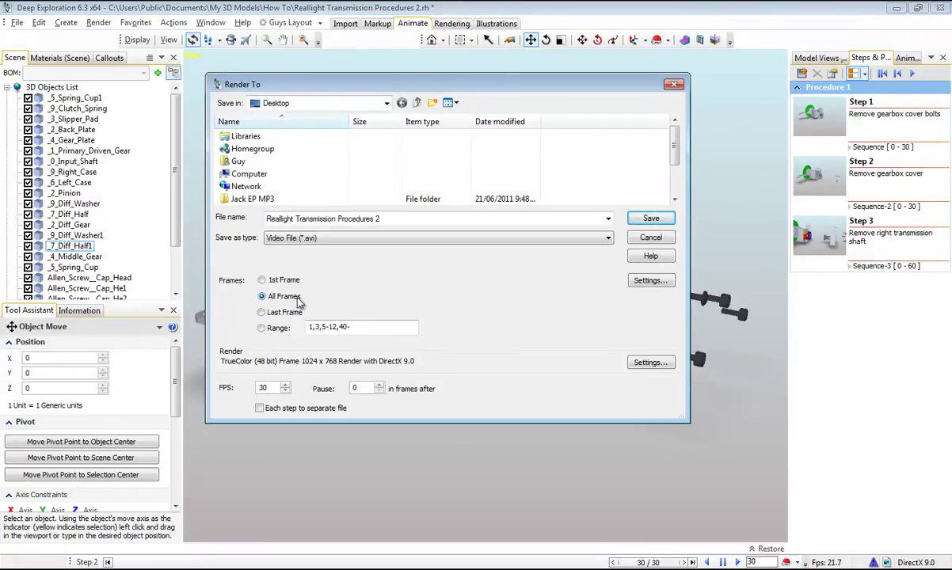
{"action": "left_click", "coordinate": [652, 281]}
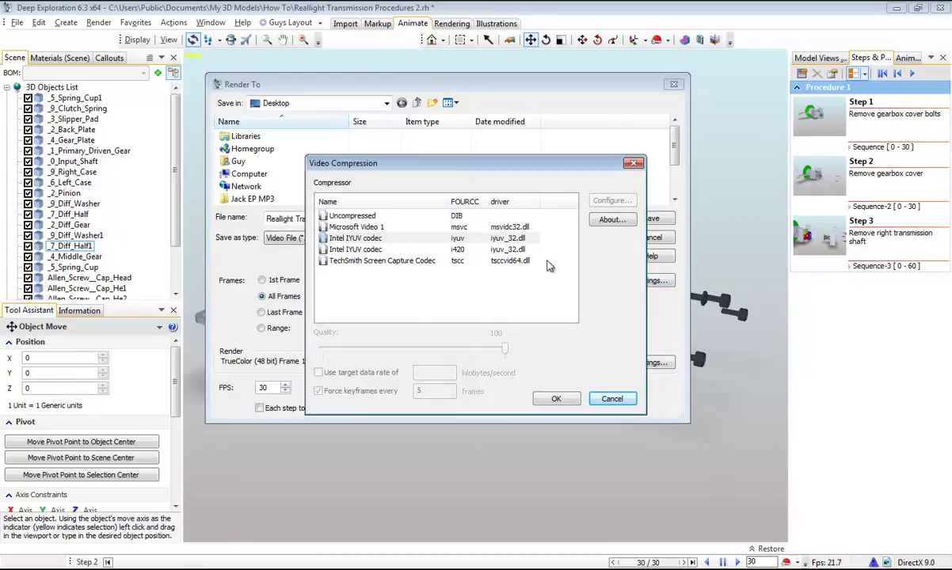
{"action": "left_click", "coordinate": [358, 238]}
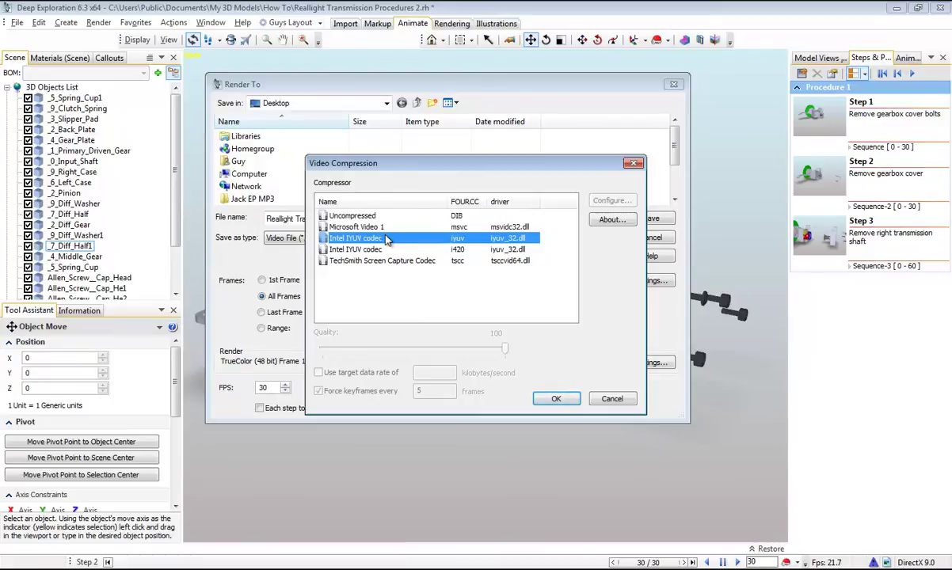
{"action": "left_click", "coordinate": [549, 399]}
- Render all frames at 1024 x 768 with DirectX 9.0 to Reallight Transmission Procedures 2.avi on the desktop, and play it in VLC media player
{"action": "left_click", "coordinate": [649, 364]}
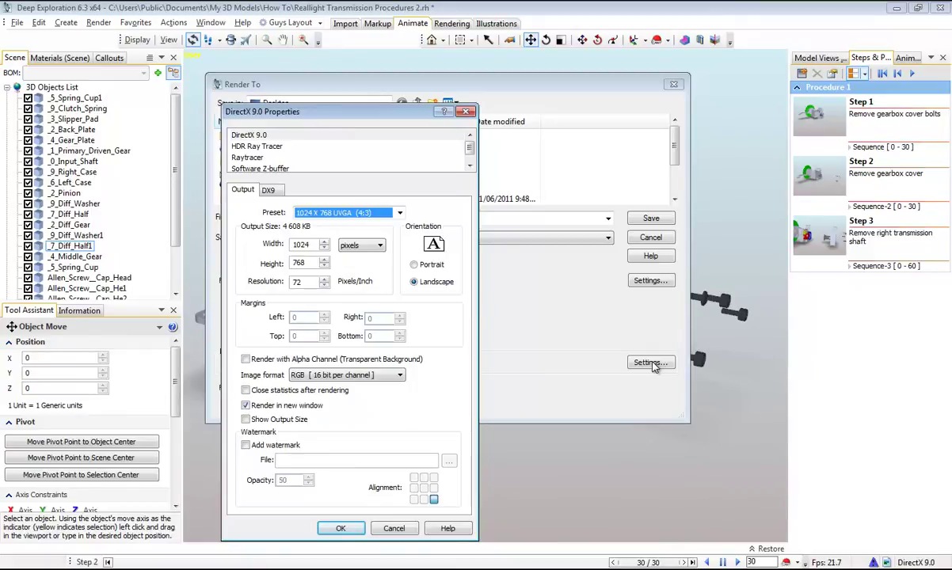
{"action": "left_click", "coordinate": [336, 529]}
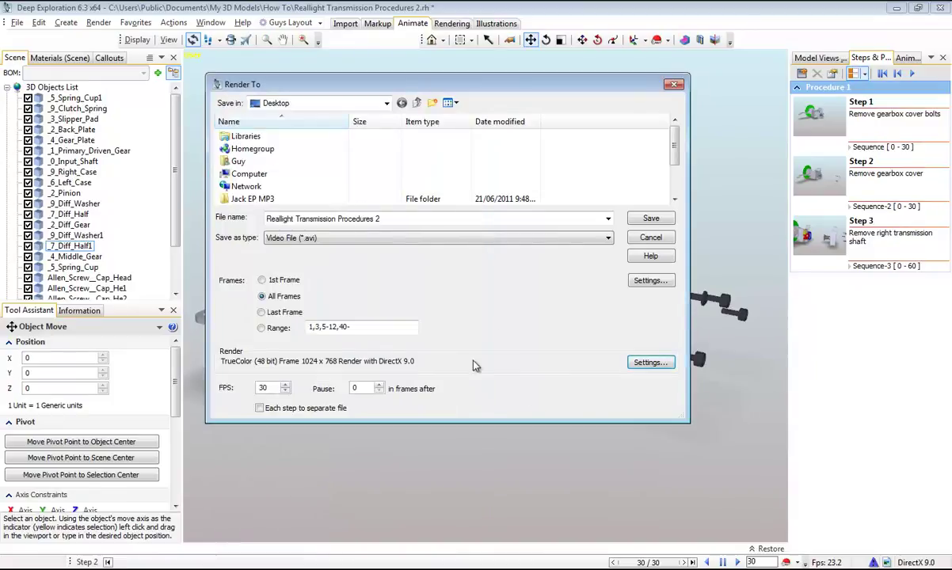
{"action": "left_click", "coordinate": [650, 219]}
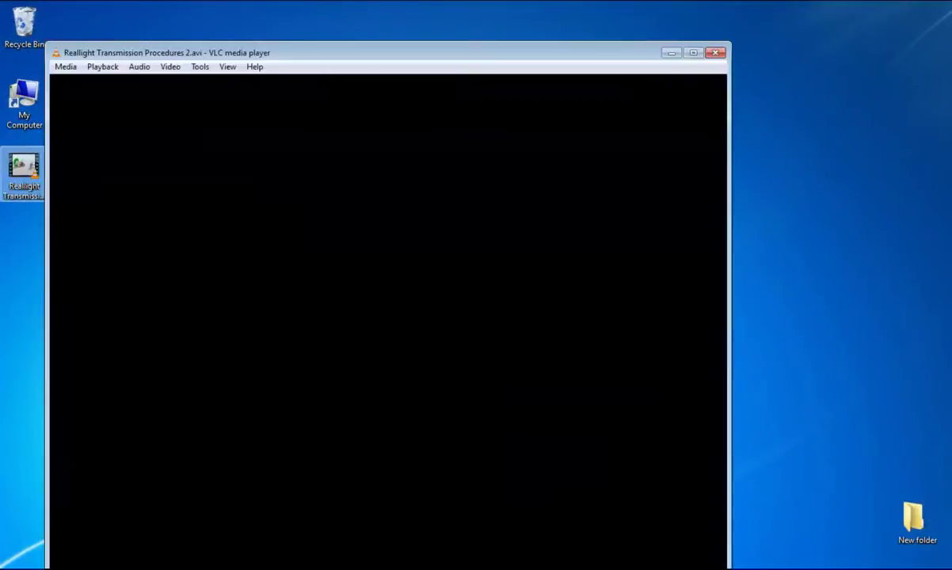
{"action": "key", "text": "space"}
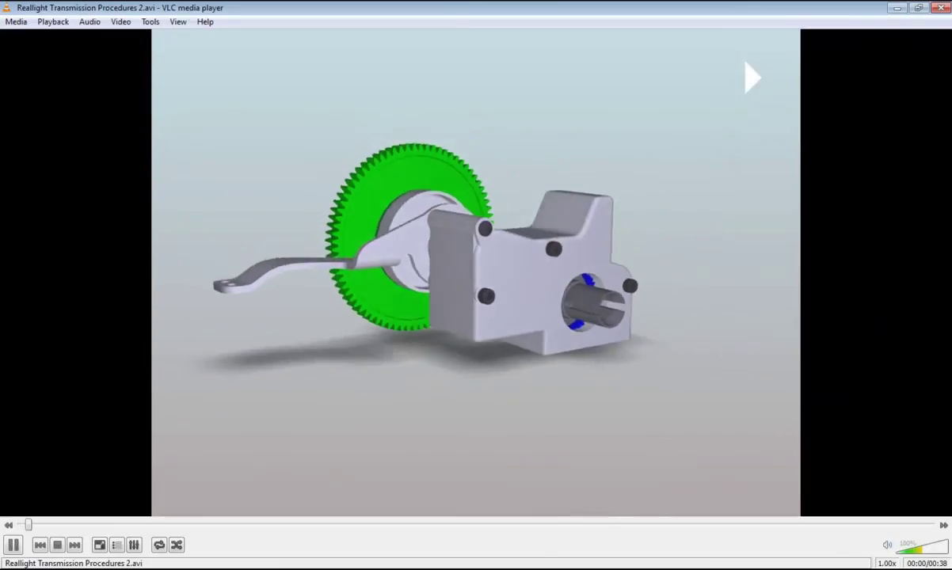